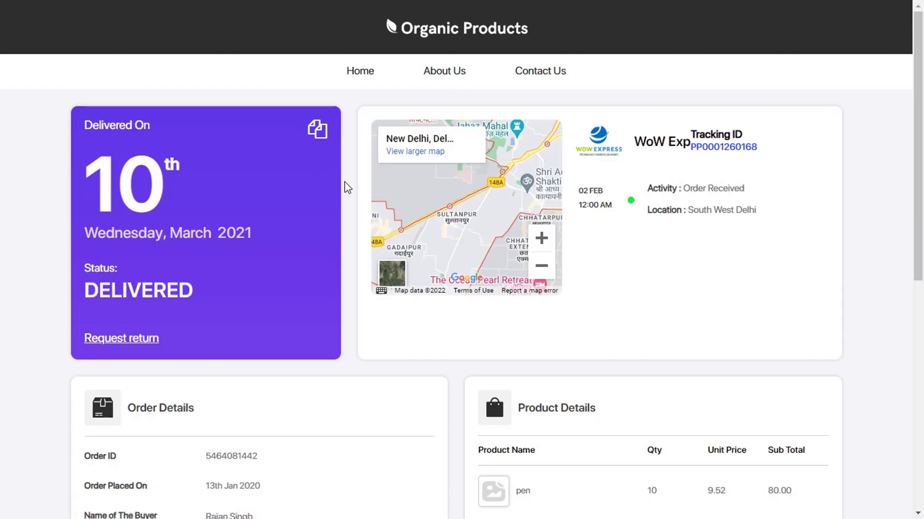
# Step: Submit the order ID on the Organic Products tracking page to view its shipment results
pyautogui.scroll(-9, 345, 186)
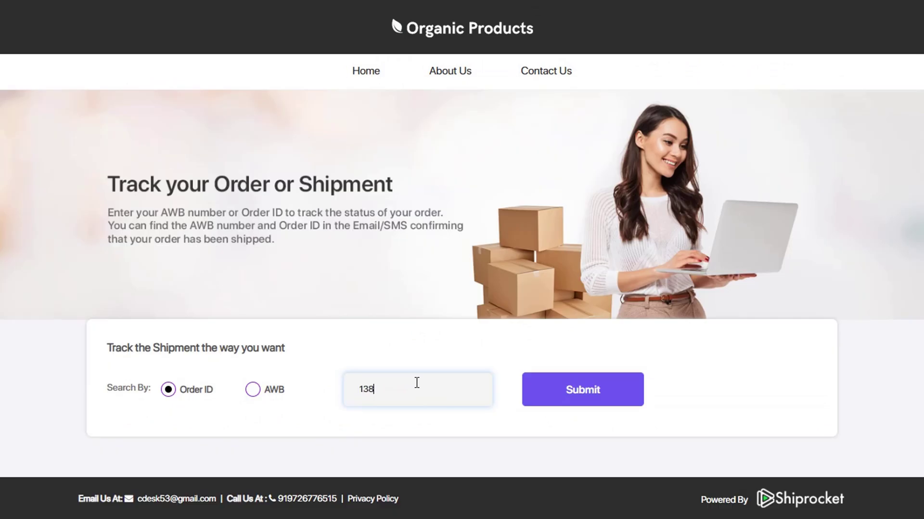
pyautogui.click(547, 392)
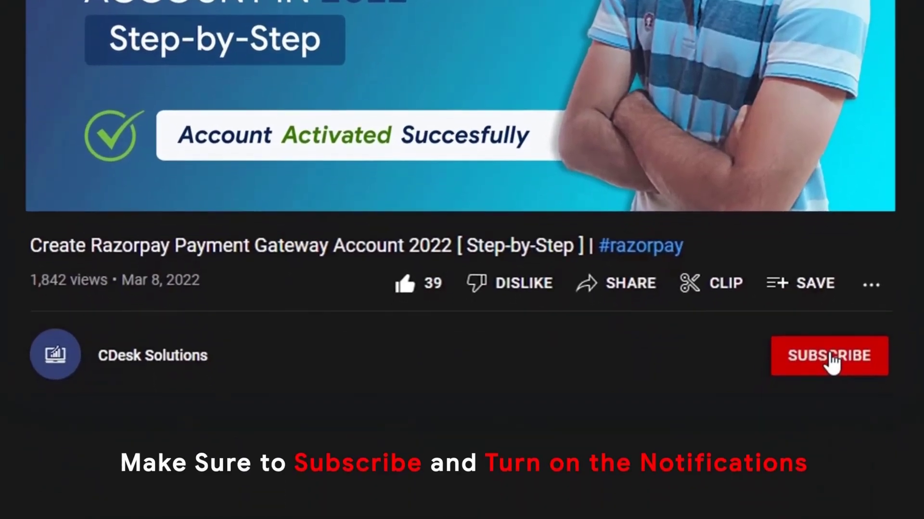
pyautogui.click(830, 356)
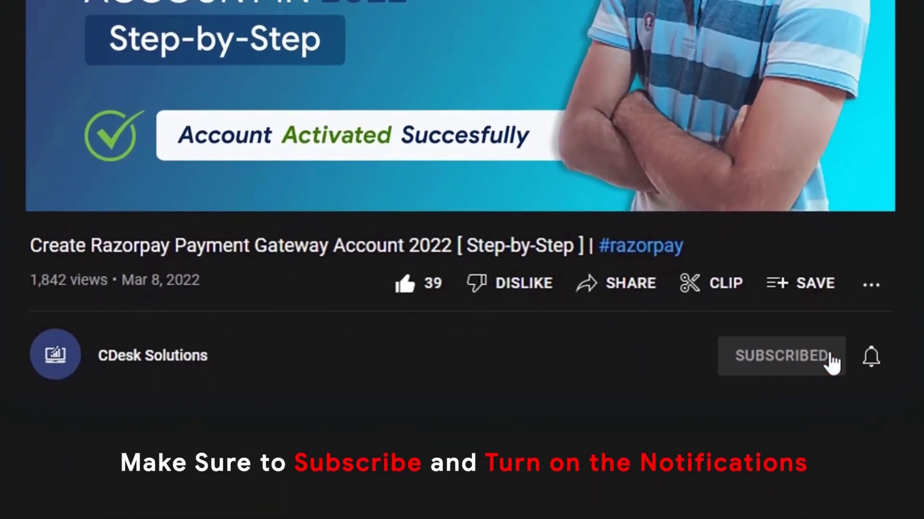
pyautogui.click(876, 357)
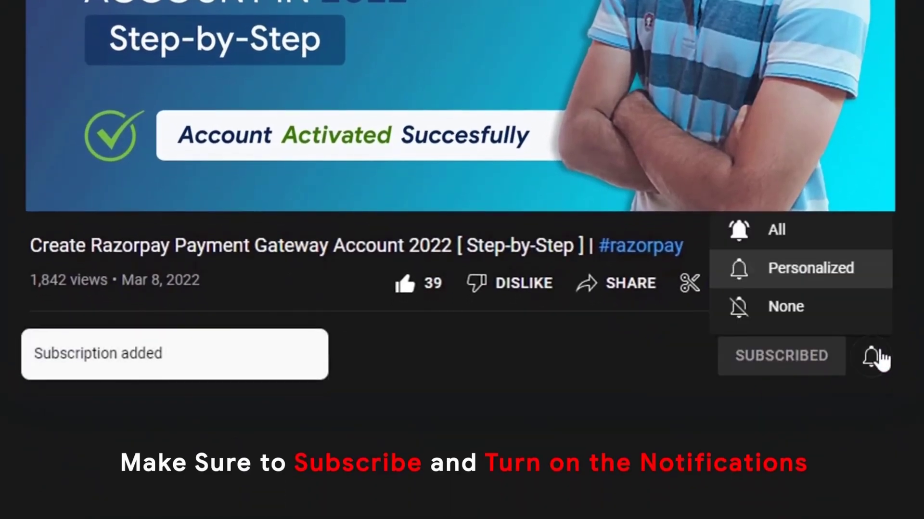
# Step: Go to the Tracking Page general settings from the account settings
pyautogui.click(835, 235)
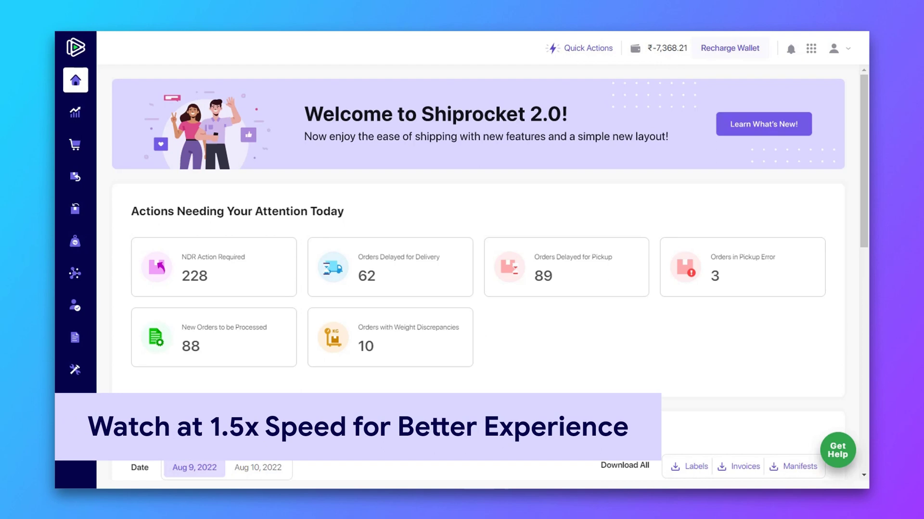
pyautogui.moveTo(83, 350)
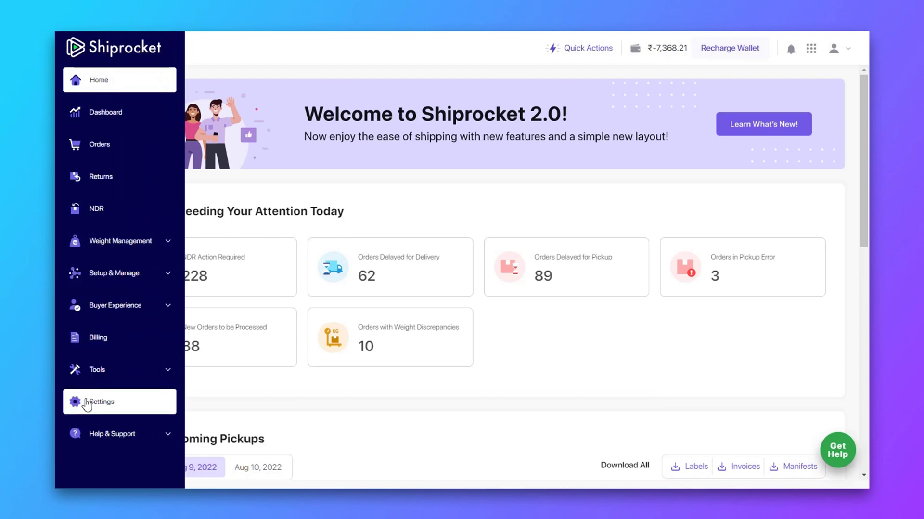
pyautogui.click(163, 407)
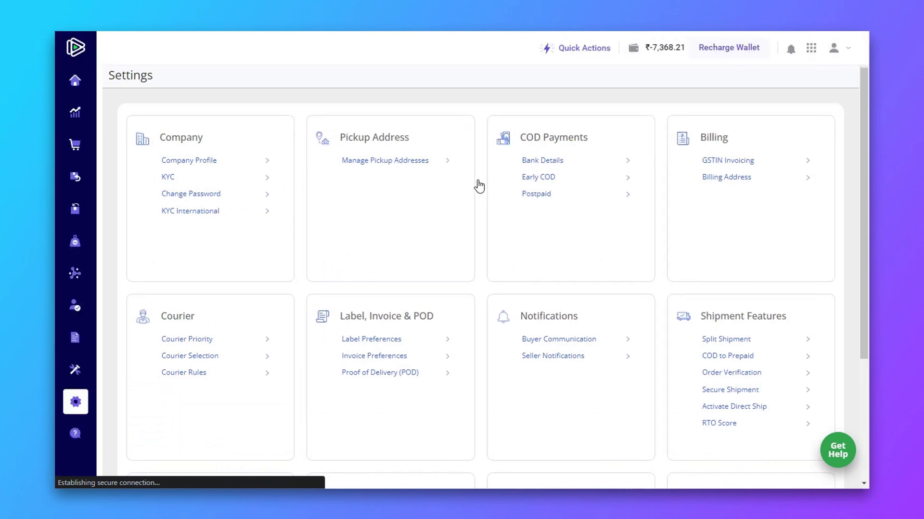
pyautogui.scroll(-4, 479, 185)
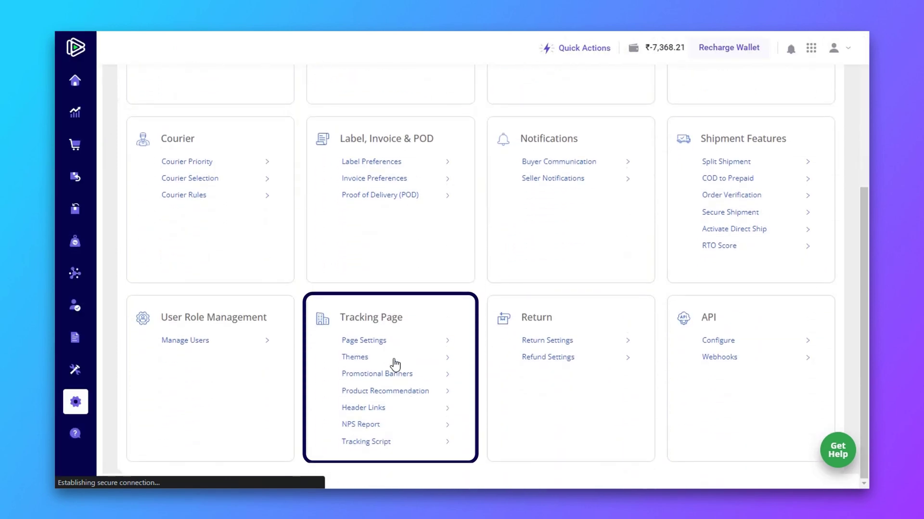
pyautogui.click(447, 344)
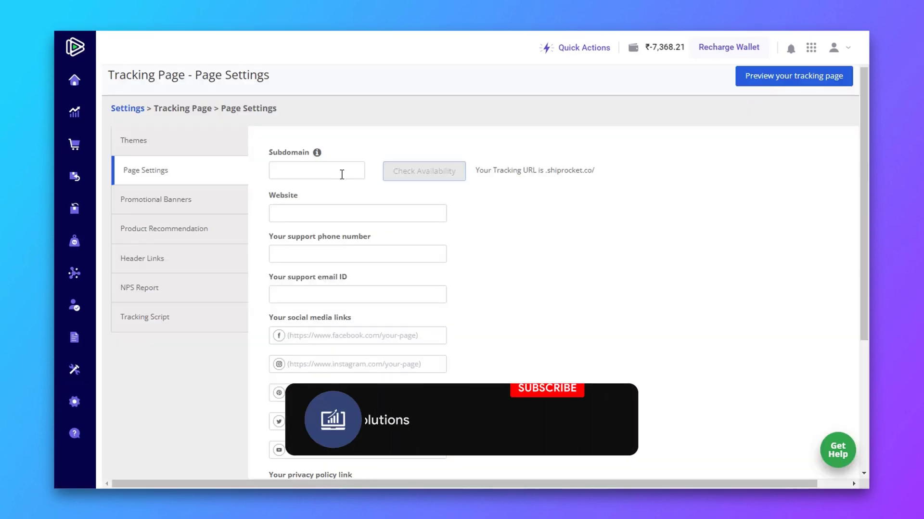
# Step: Enter subdomain 'organicproductsindia' and confirm it is available
pyautogui.click(343, 171)
pyautogui.write('organicproductsindia')
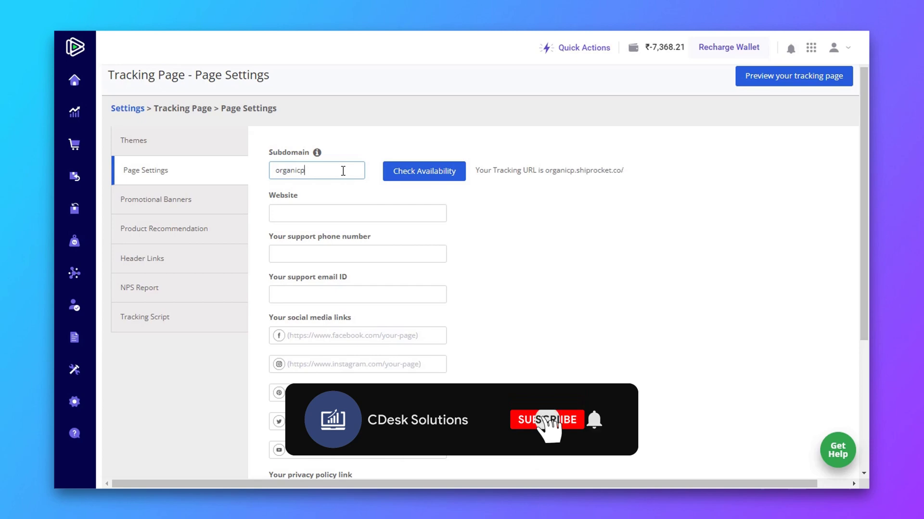
pyautogui.click(407, 176)
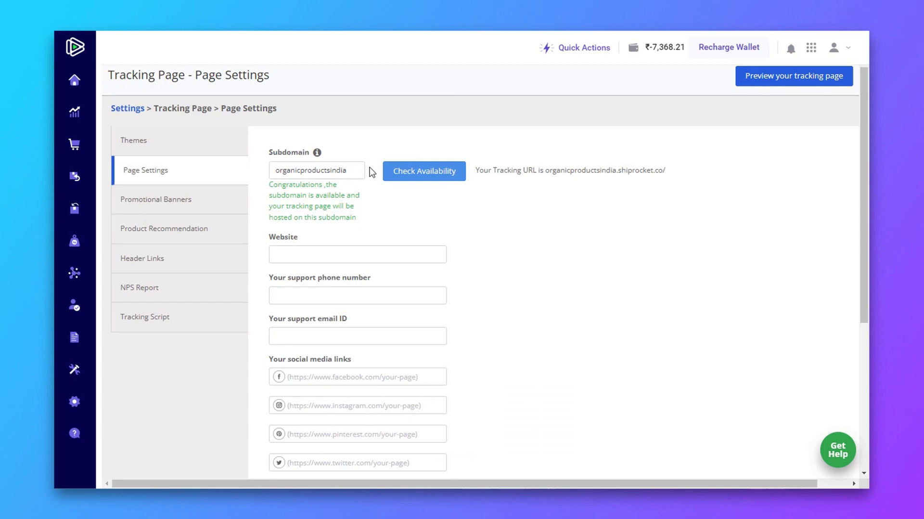
pyautogui.scroll(-2, 372, 173)
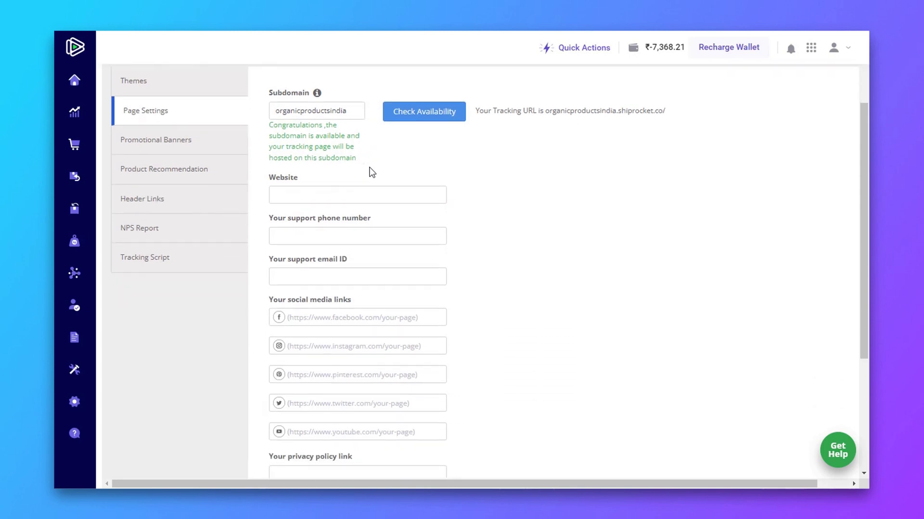
pyautogui.scroll(-2, 372, 172)
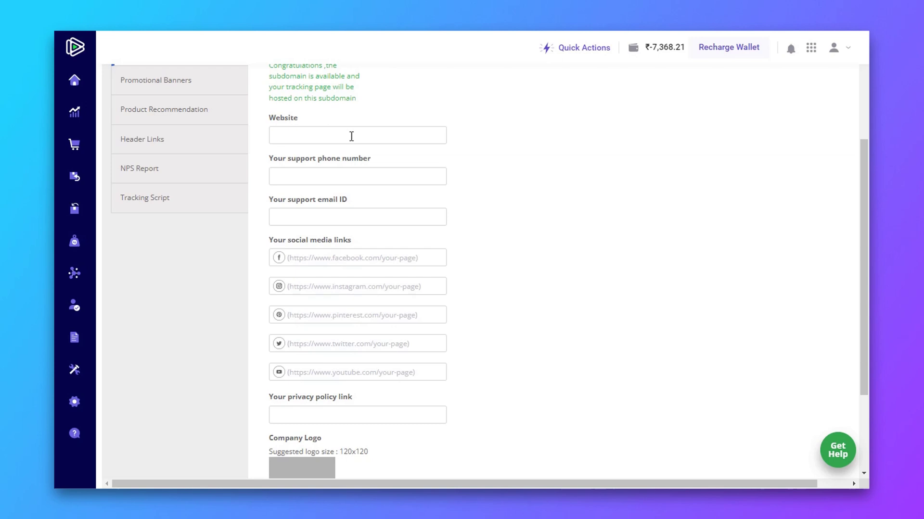
pyautogui.click(352, 137)
pyautogui.write('https://www.organicproductindia.in/')
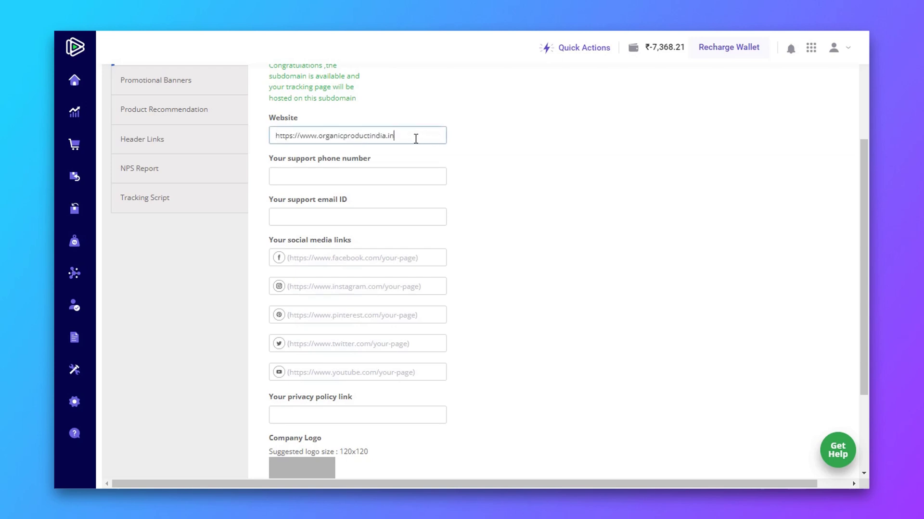
pyautogui.click(376, 179)
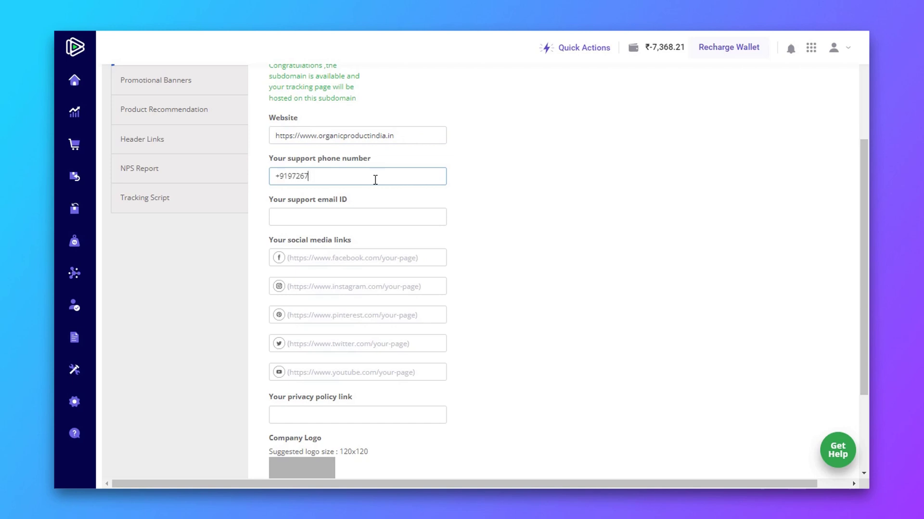
pyautogui.click(368, 213)
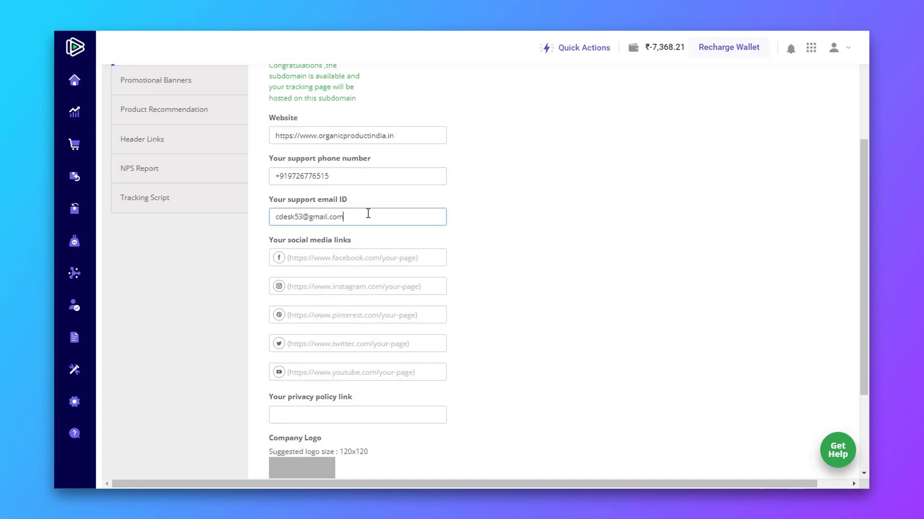
pyautogui.click(369, 198)
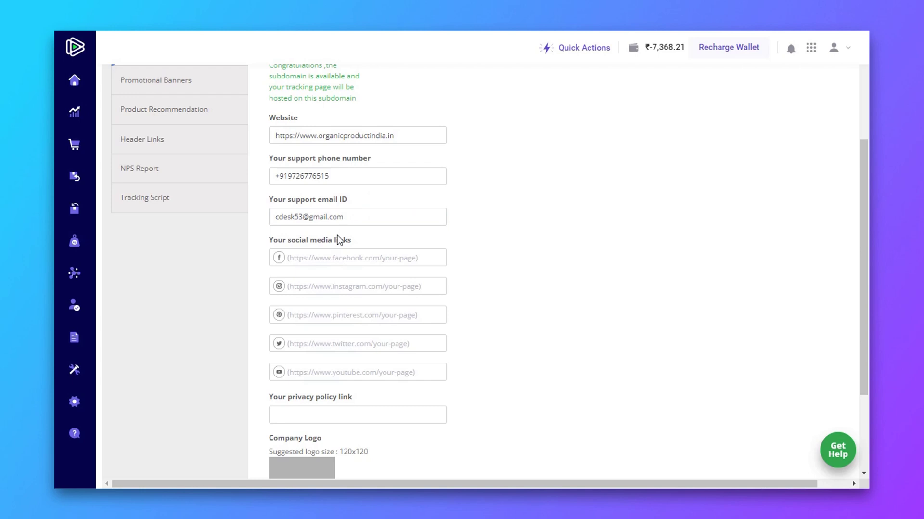
# Step: Step through the Facebook, Instagram, Pinterest, Twitter and YouTube link fields
pyautogui.click(435, 256)
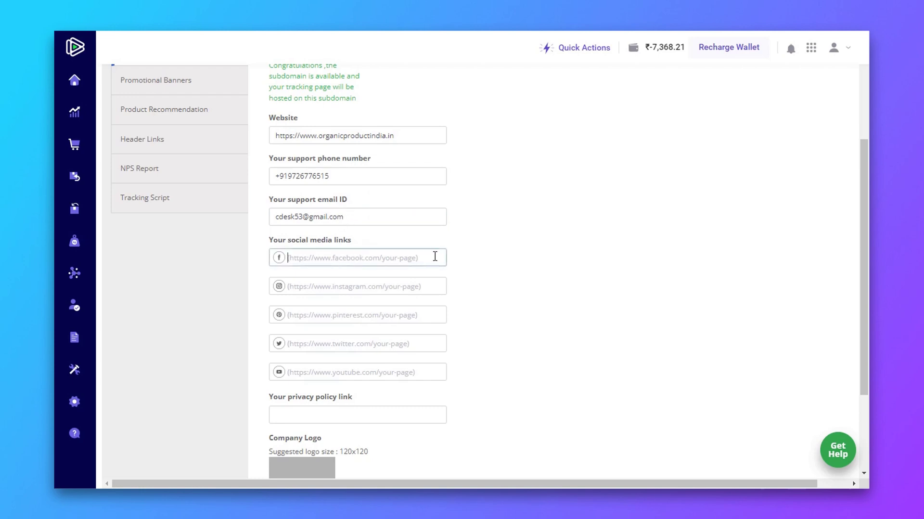
pyautogui.click(432, 292)
pyautogui.click(331, 316)
pyautogui.click(342, 344)
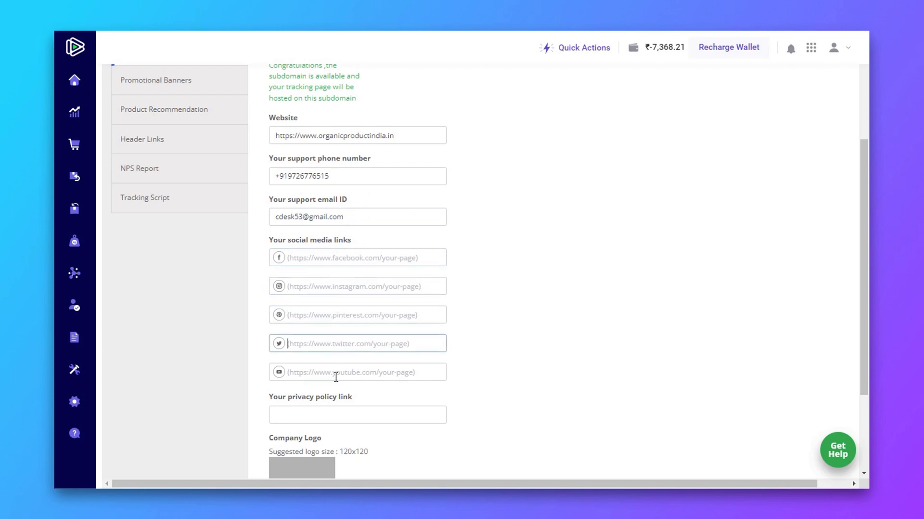
pyautogui.click(338, 372)
pyautogui.scroll(-1, 332, 378)
# Step: Paste the privacy policy URL into its link field
pyautogui.click(320, 354)
pyautogui.scroll(-1, 319, 353)
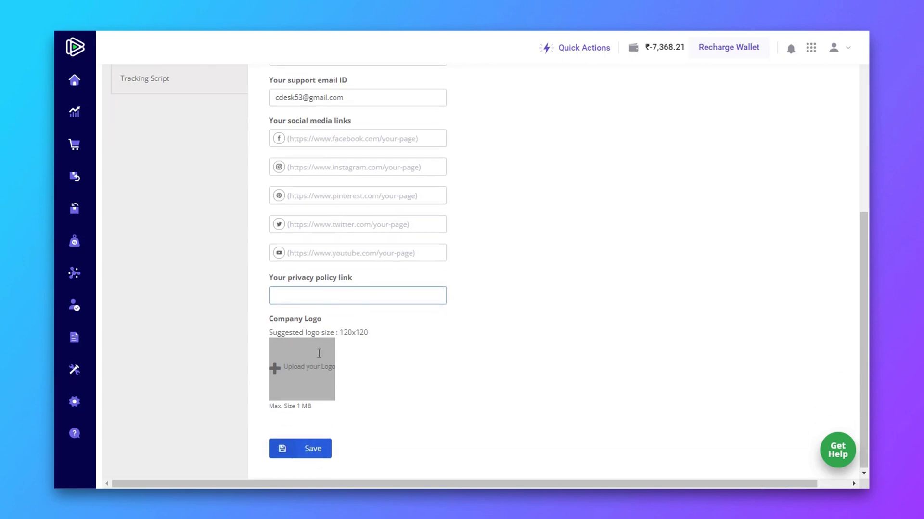
pyautogui.write('https://www.organicproductindia.in/policies/privacy-policy')
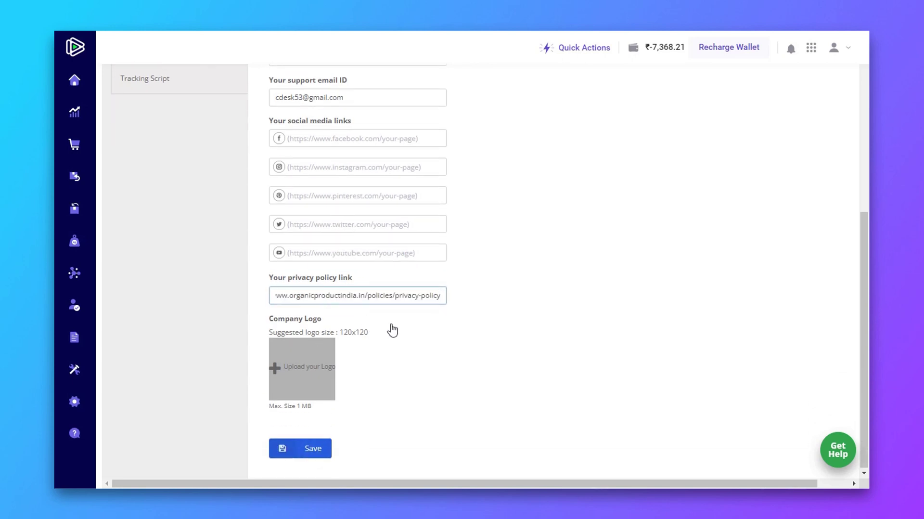
pyautogui.click(392, 329)
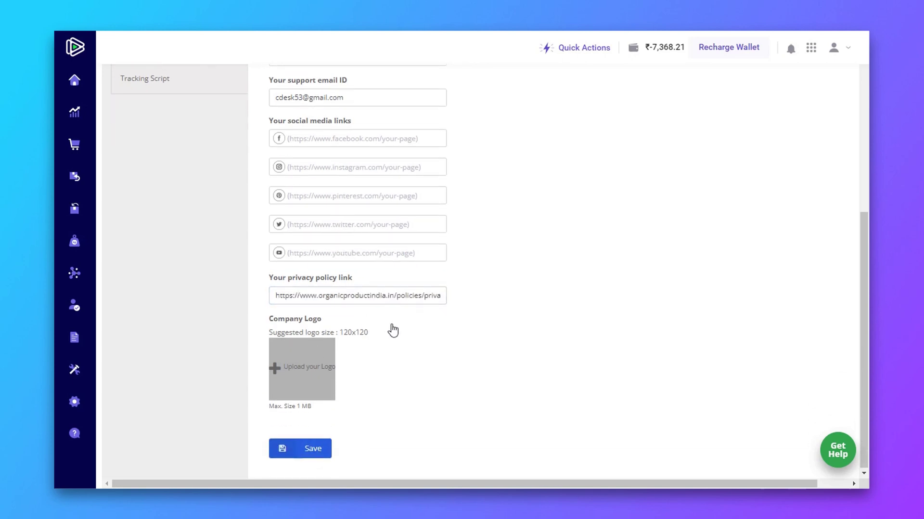
# Step: Upload the second Organic Products image as the company logo and save the settings
pyautogui.click(277, 366)
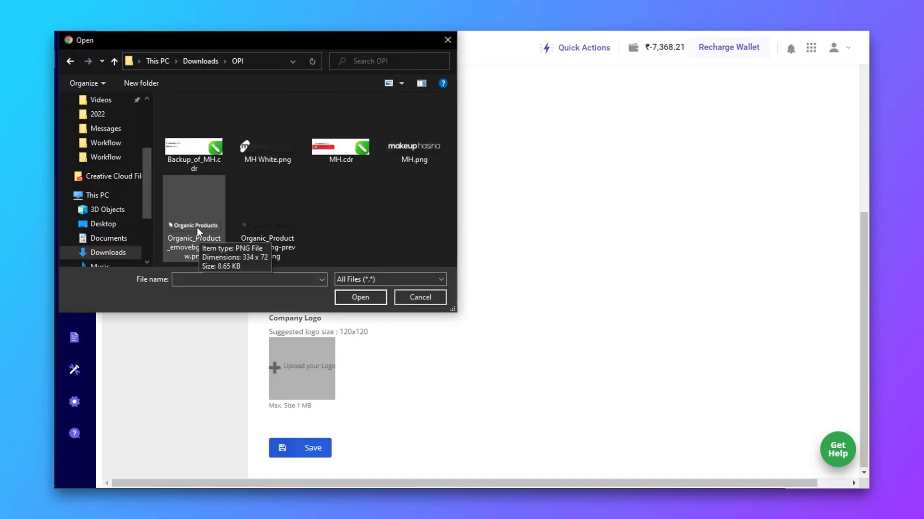
pyautogui.click(268, 233)
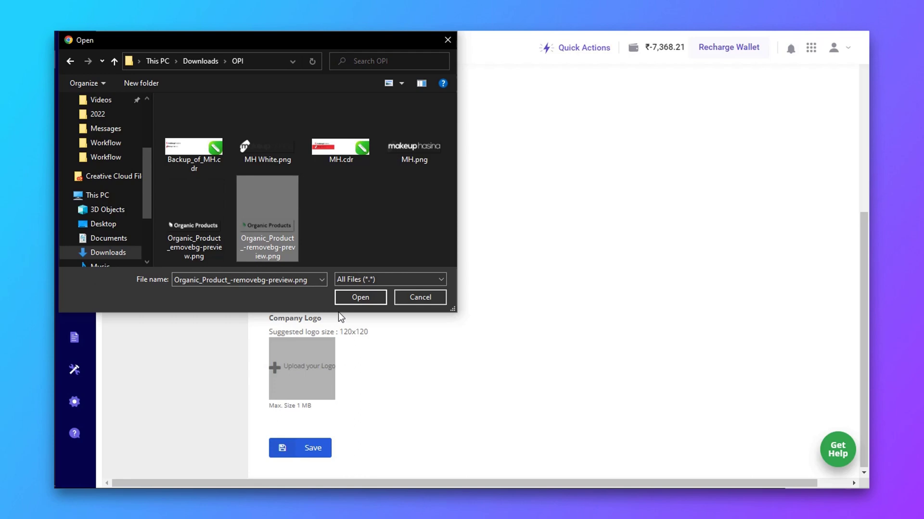
pyautogui.click(358, 299)
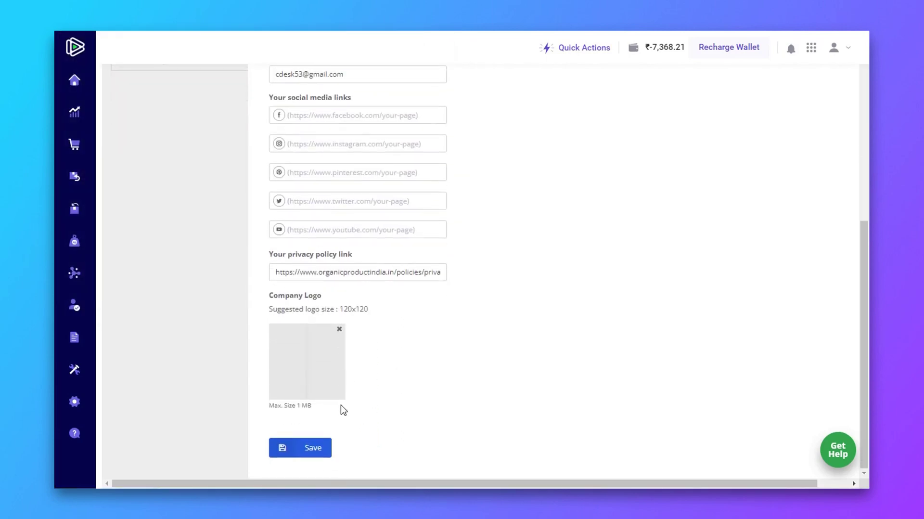
pyautogui.click(308, 450)
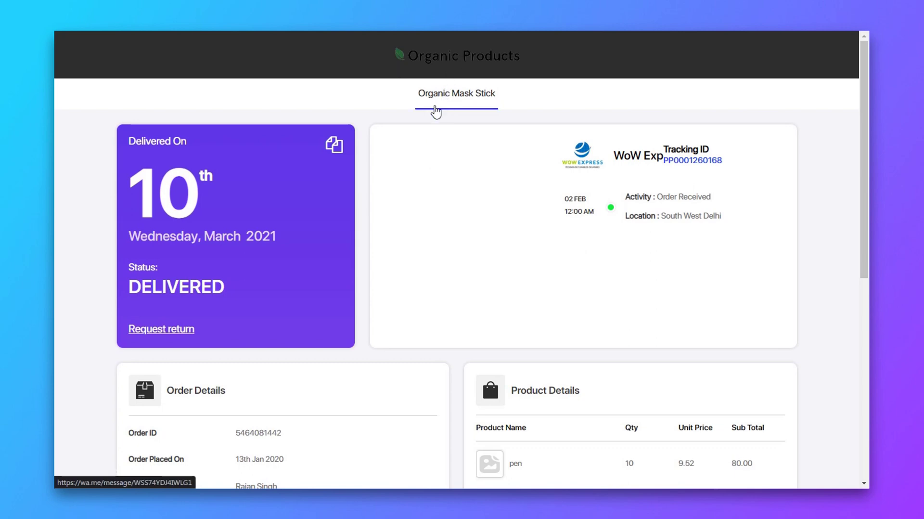
# Step: Scroll through the branded tracking preview to the footer and back up
pyautogui.scroll(-3, 295, 199)
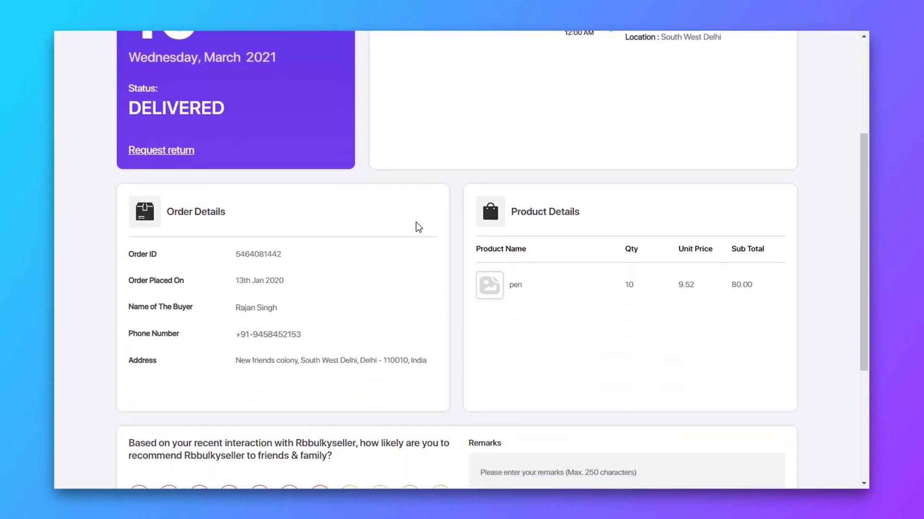
pyautogui.scroll(-5, 418, 226)
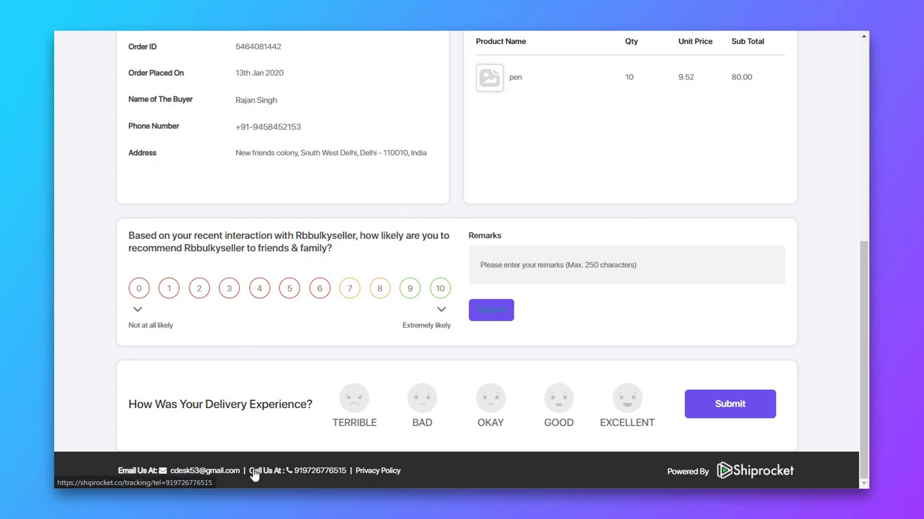
pyautogui.scroll(8, 511, 424)
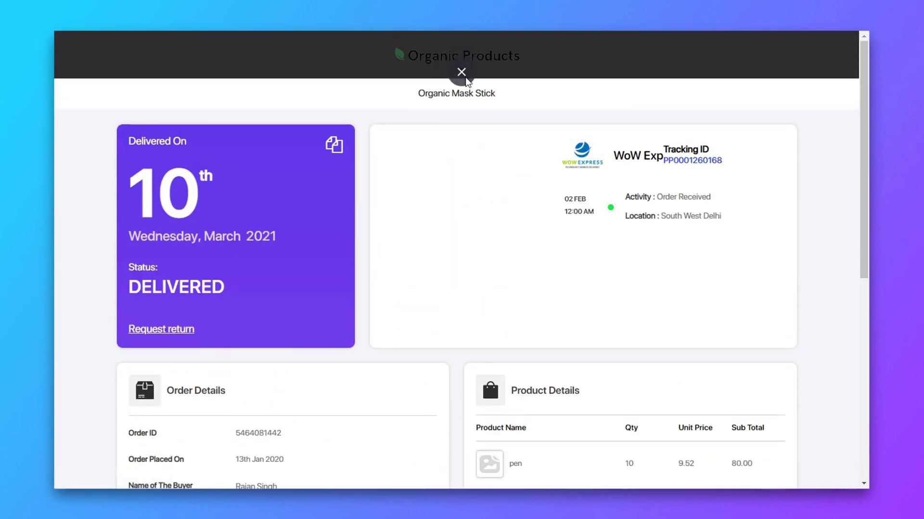
# Step: Close the preview, replace the logo with the first Organic Products image, and save
pyautogui.click(462, 72)
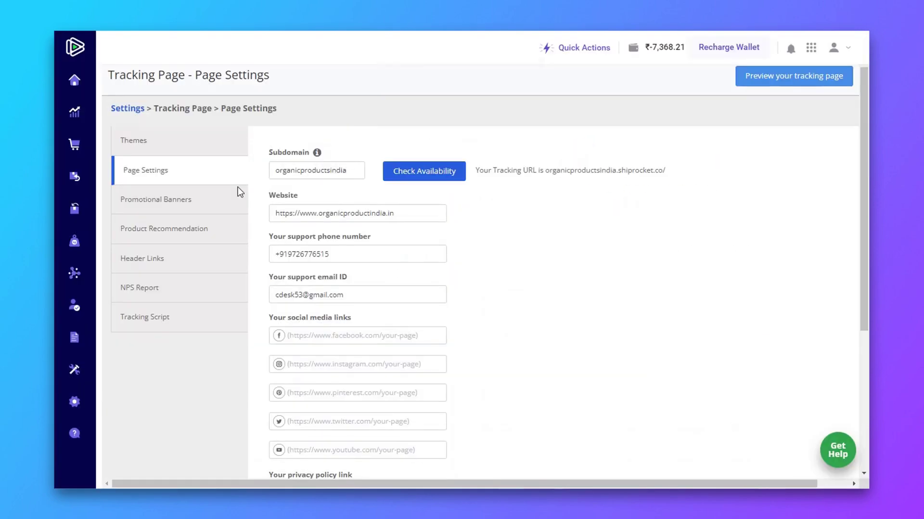
pyautogui.scroll(-5, 357, 332)
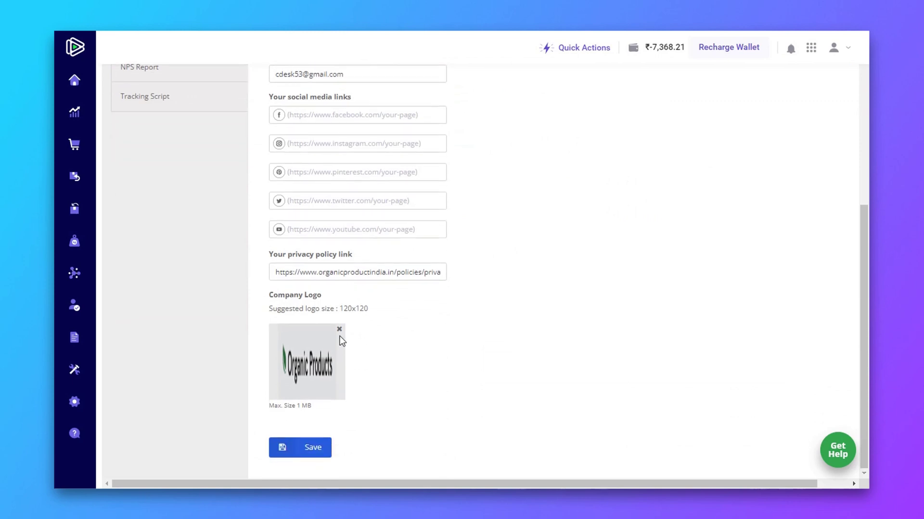
pyautogui.click(339, 330)
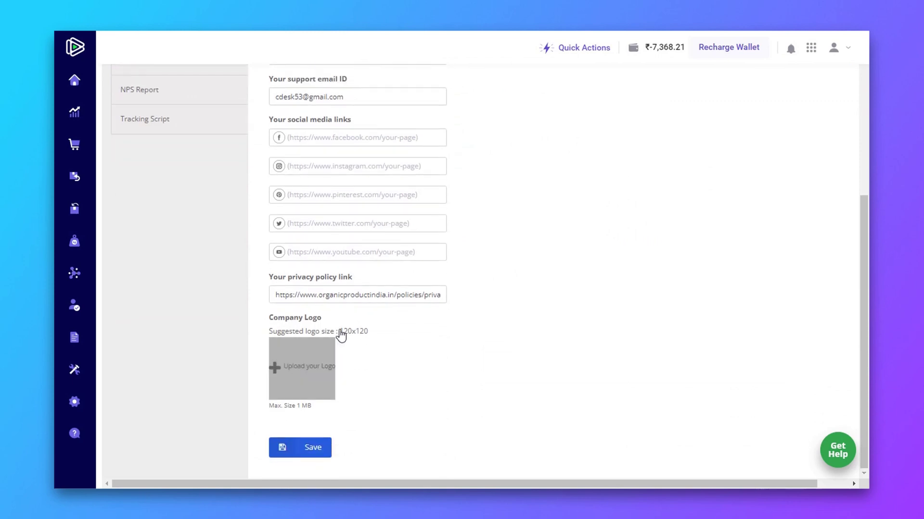
pyautogui.click(301, 362)
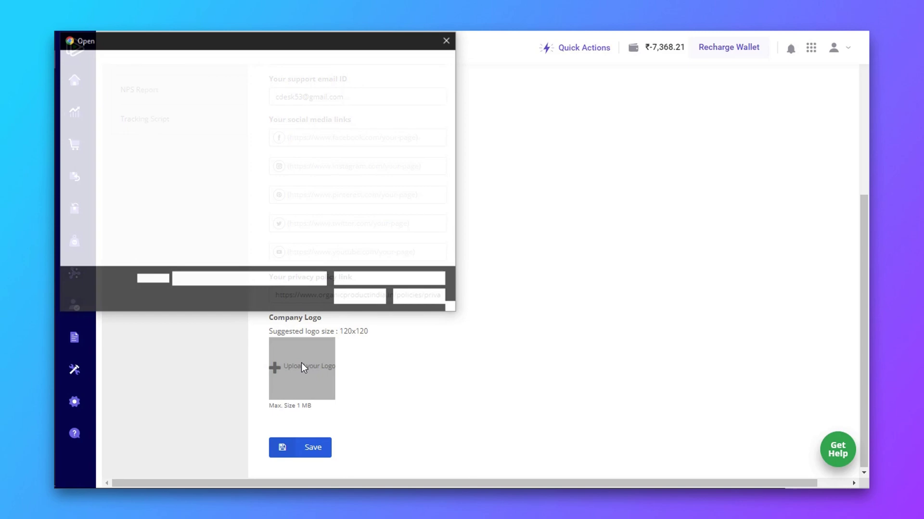
pyautogui.click(216, 240)
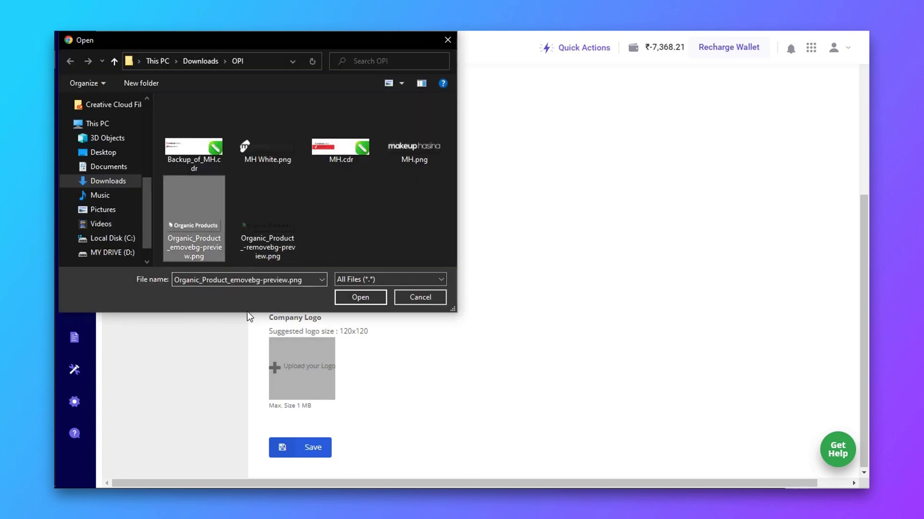
pyautogui.click(370, 298)
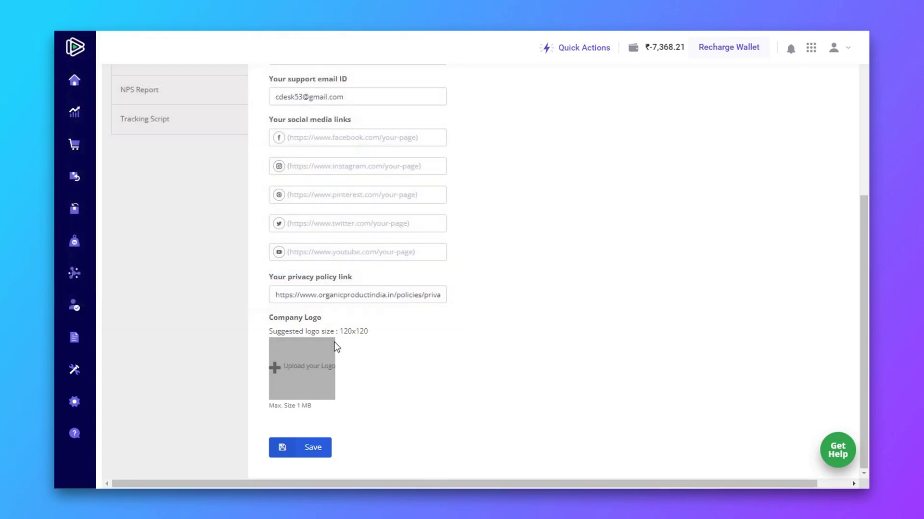
pyautogui.click(313, 448)
pyautogui.scroll(-2, 320, 450)
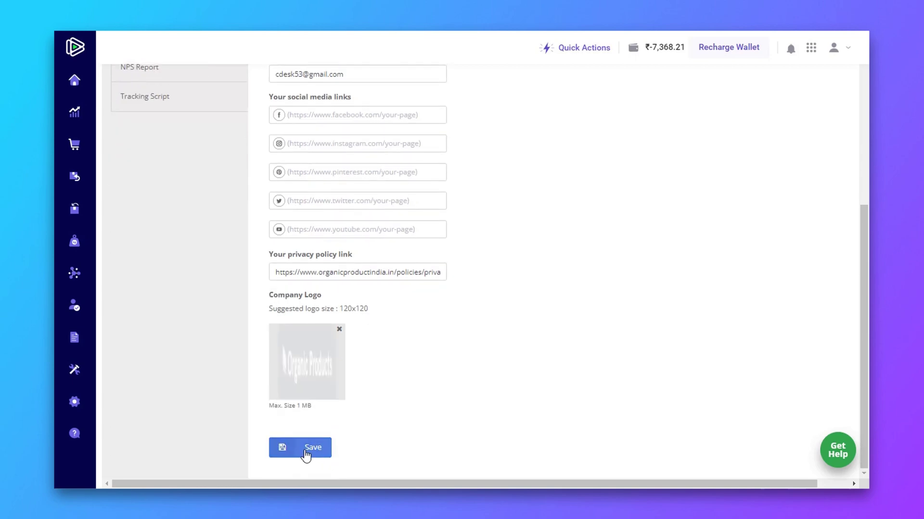
pyautogui.click(307, 450)
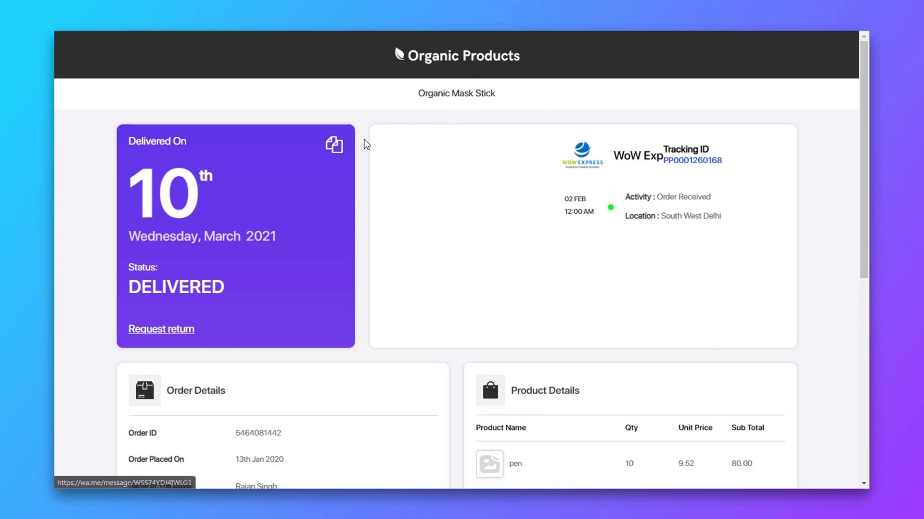
# Step: Scroll the preview with the white logo, try a survey rating of 5, then close it
pyautogui.scroll(-1, 353, 182)
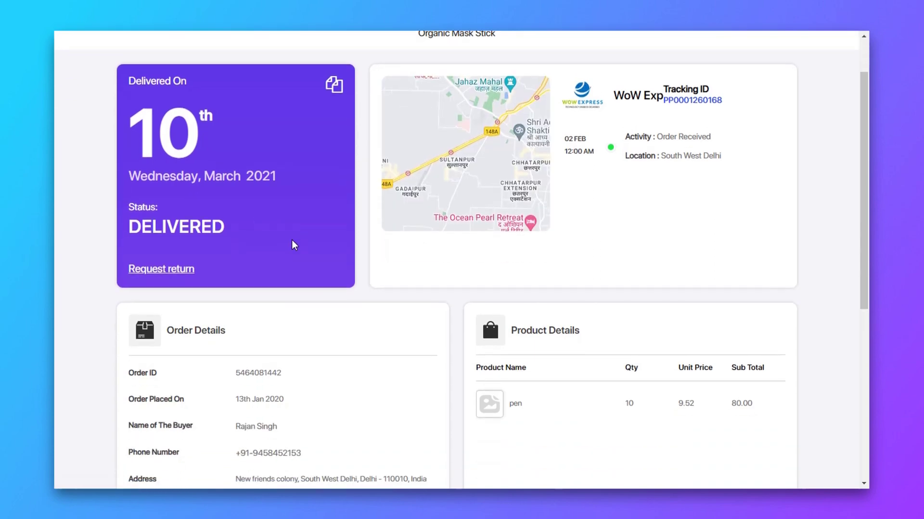
pyautogui.scroll(-4, 299, 246)
pyautogui.scroll(-3, 315, 253)
pyautogui.click(291, 286)
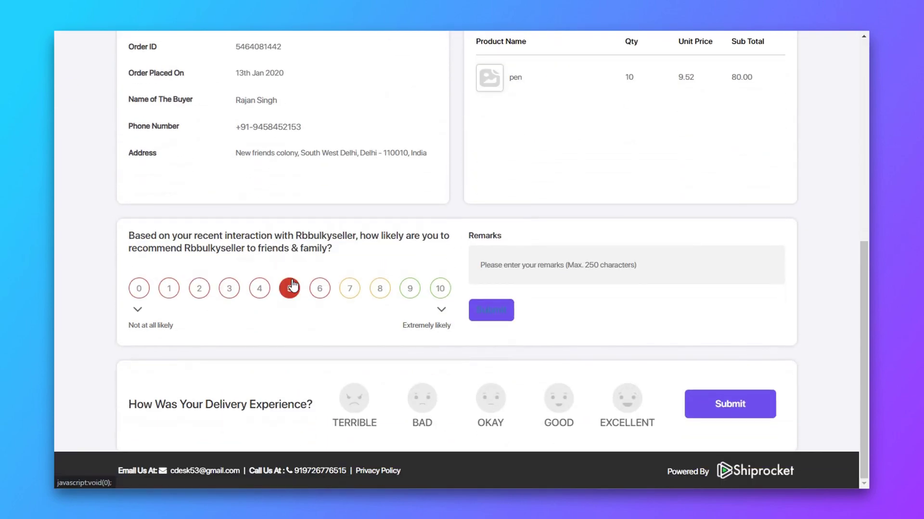
pyautogui.scroll(8, 292, 286)
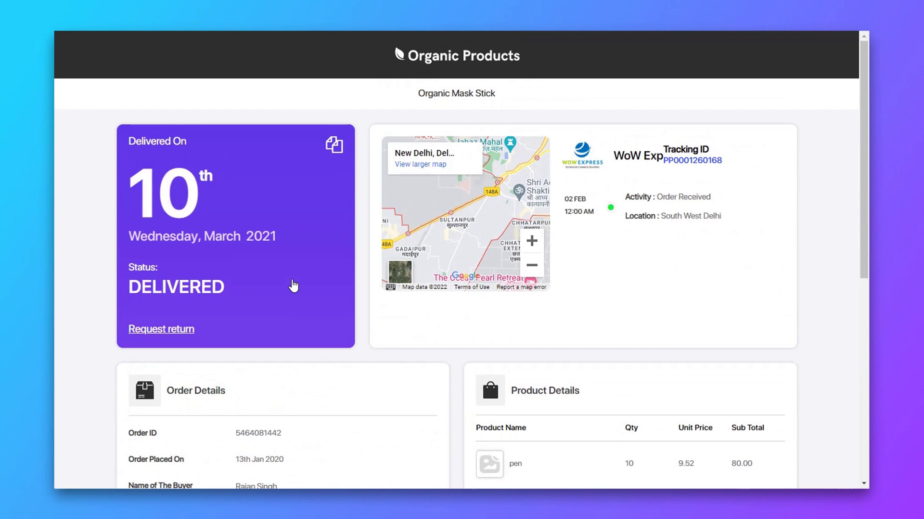
pyautogui.hotkey('ctrl', 'w')
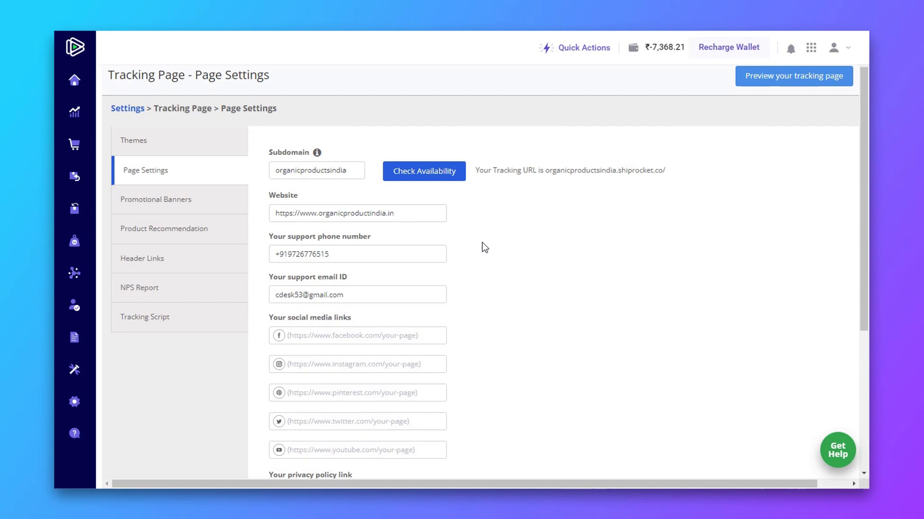
# Step: View the Promotional Banners section, then the Product Recommendation section
pyautogui.click(208, 204)
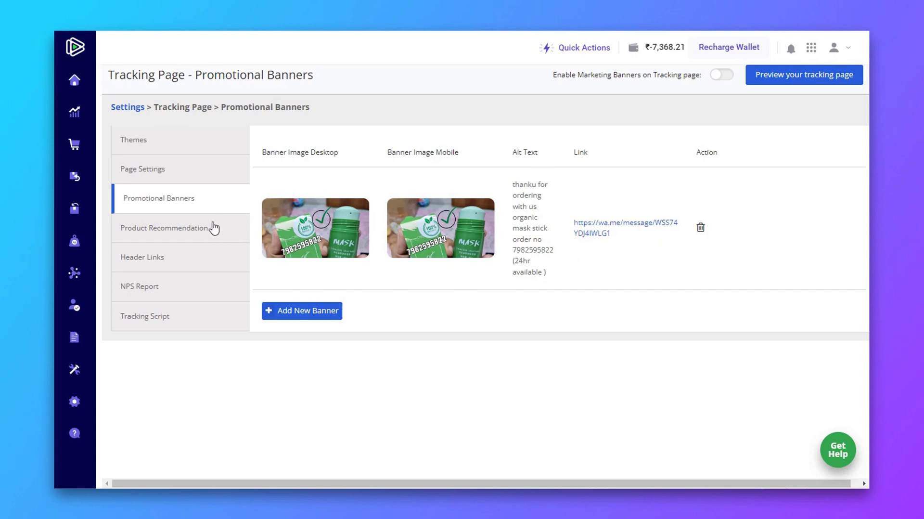
pyautogui.click(183, 235)
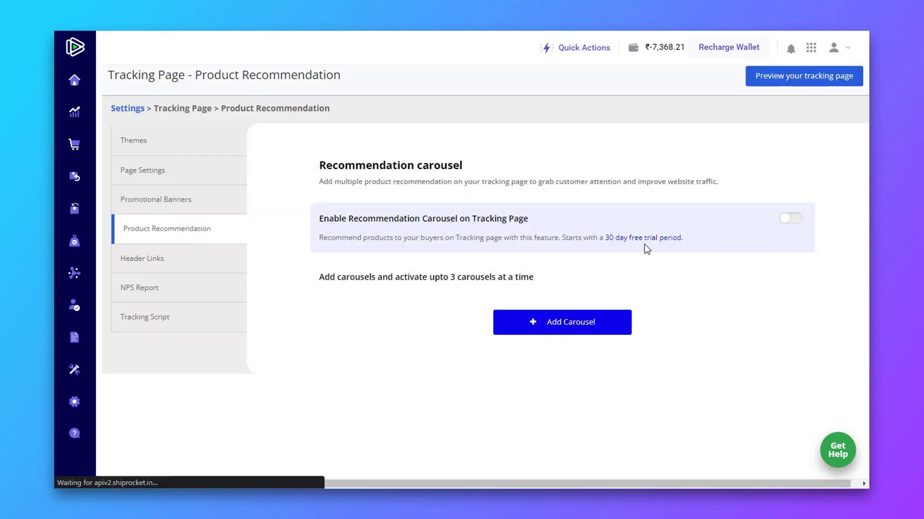
# Step: Add a Home header menu item linked to the store website
pyautogui.click(167, 267)
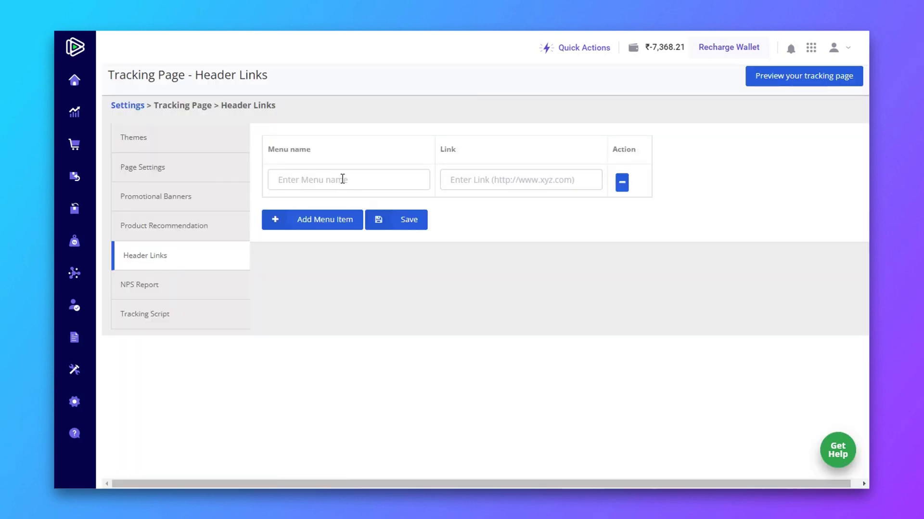
pyautogui.click(343, 179)
pyautogui.write('Home')
pyautogui.press('Tab')
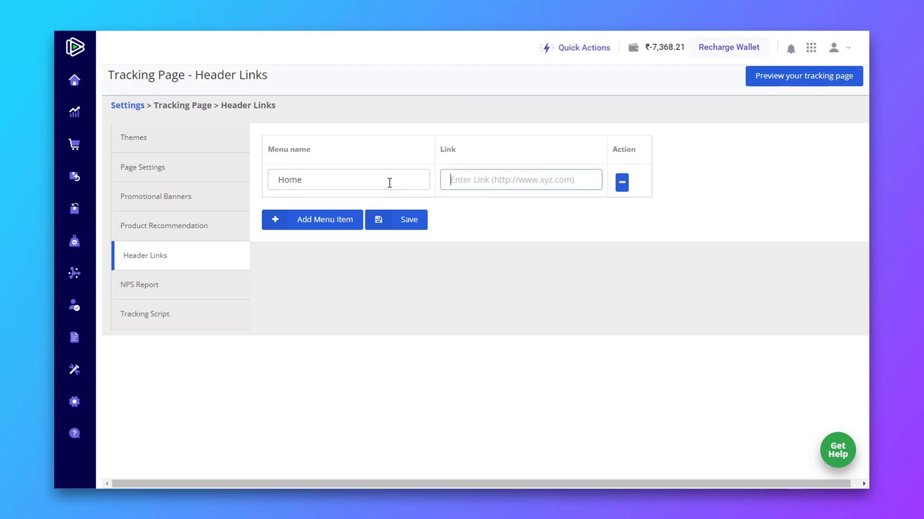
pyautogui.write('https://www.organicproductindia.in')
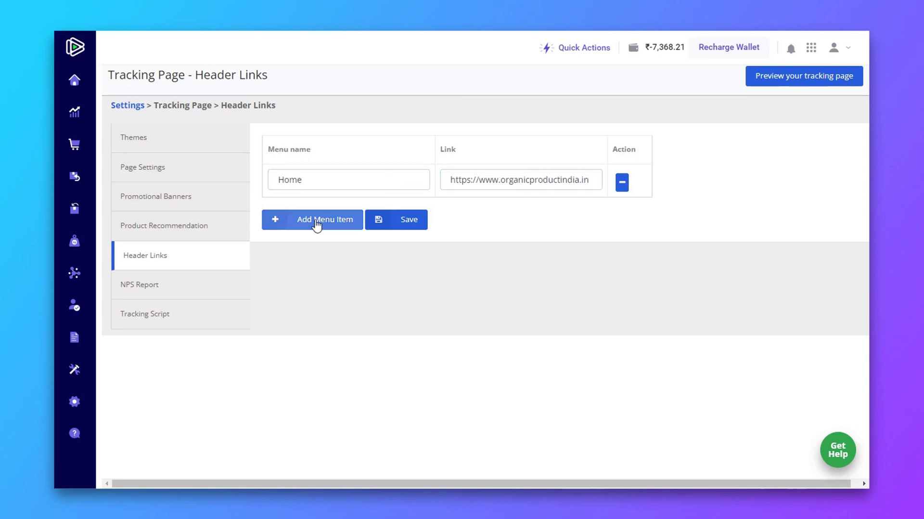
# Step: Add an About us menu item linked to the about-us page URL
pyautogui.click(316, 222)
pyautogui.click(314, 216)
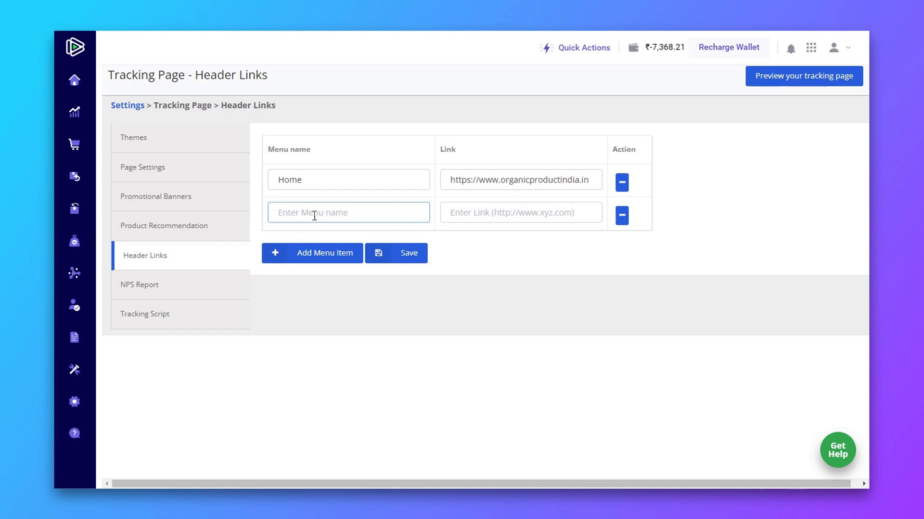
pyautogui.write('About us')
pyautogui.click(500, 220)
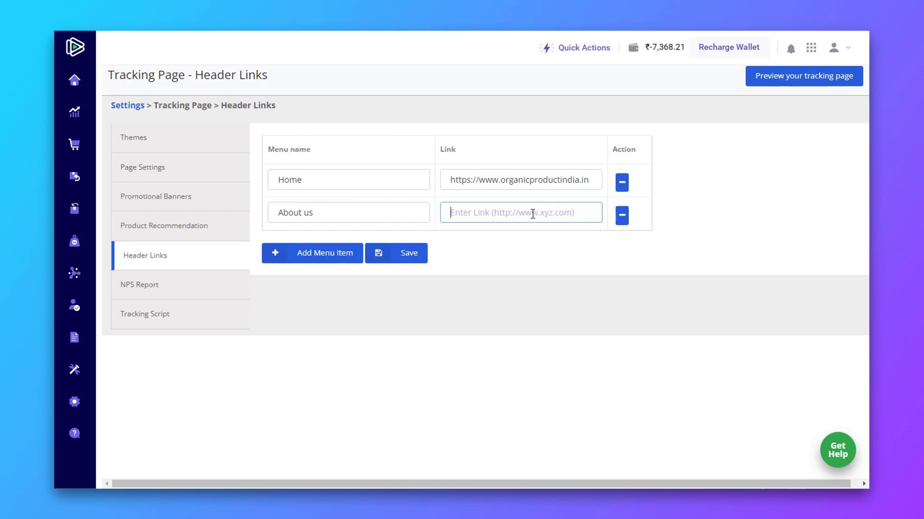
pyautogui.hotkey('ctrl', 'v')
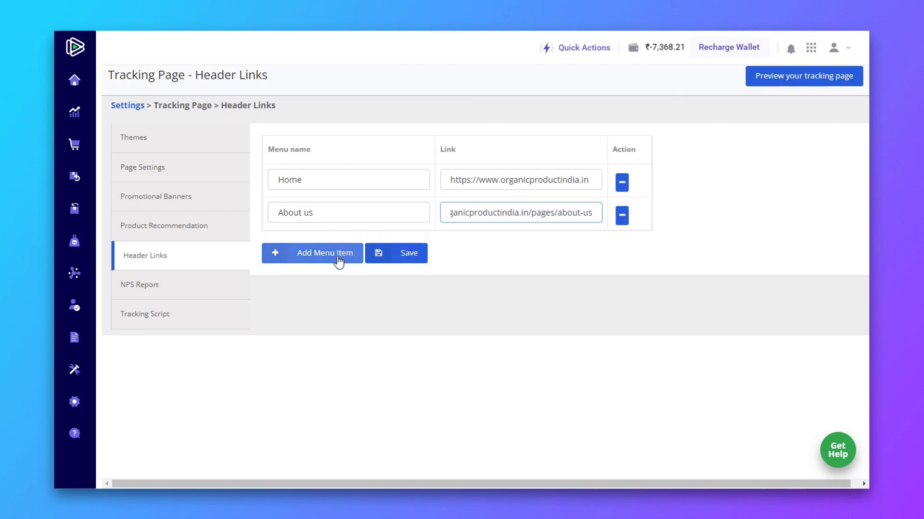
# Step: Add a Contact us item with the contact-us page URL and save the header links
pyautogui.click(339, 260)
pyautogui.click(329, 241)
pyautogui.write('Contact us')
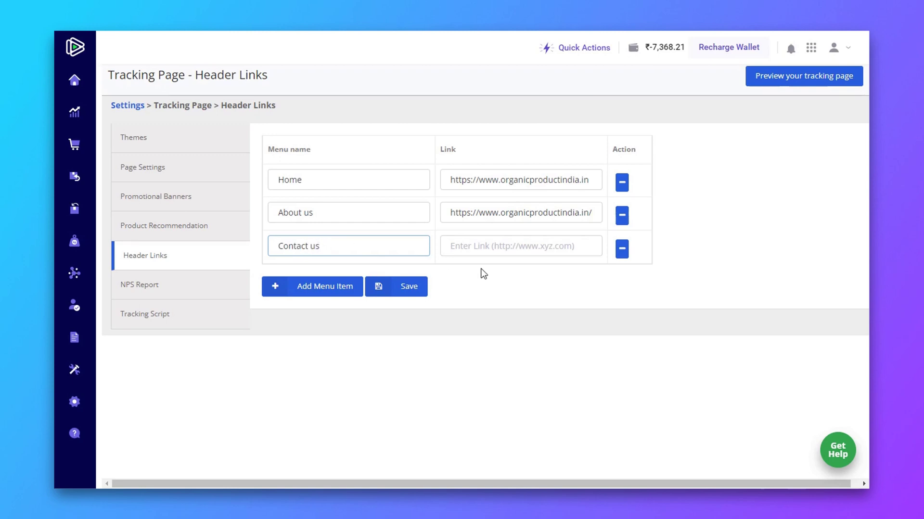
pyautogui.click(492, 253)
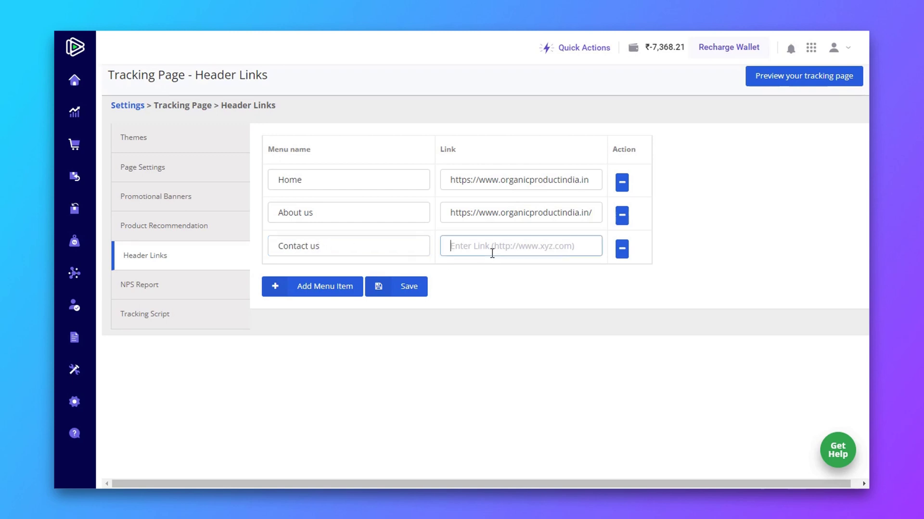
pyautogui.write('https://www.organicproductindia.in/pages/contact-us')
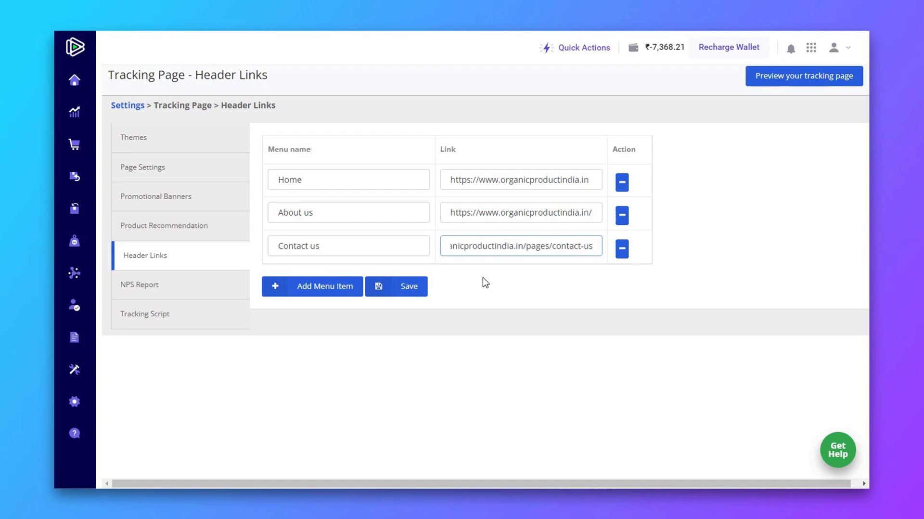
pyautogui.click(413, 288)
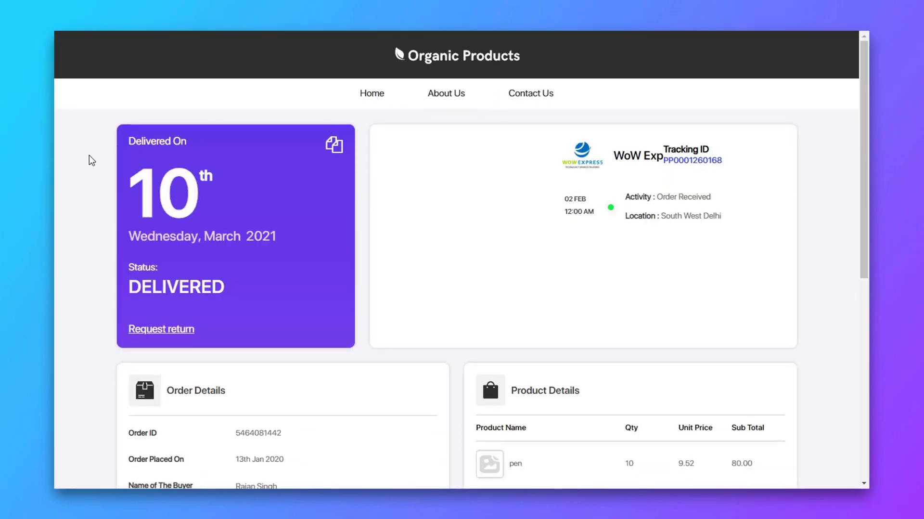
pyautogui.scroll(-8, 72, 197)
pyautogui.scroll(3, 76, 198)
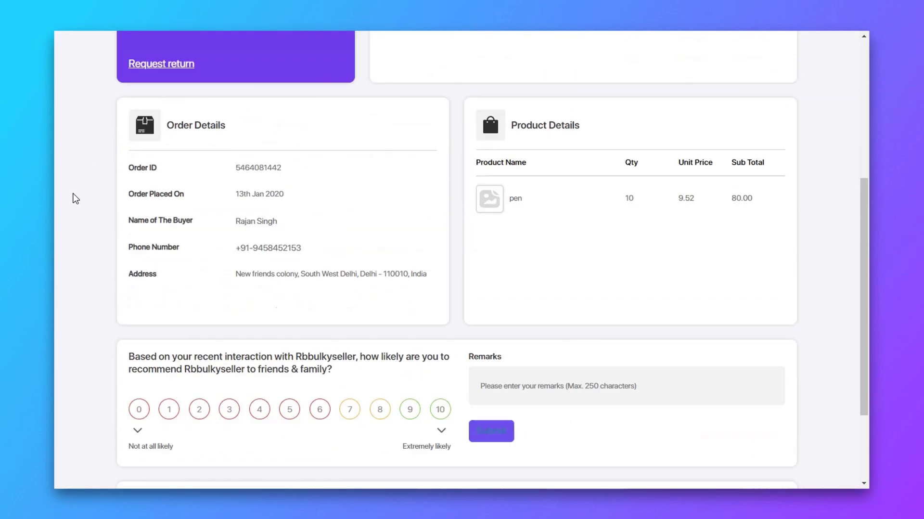
pyautogui.scroll(5, 74, 198)
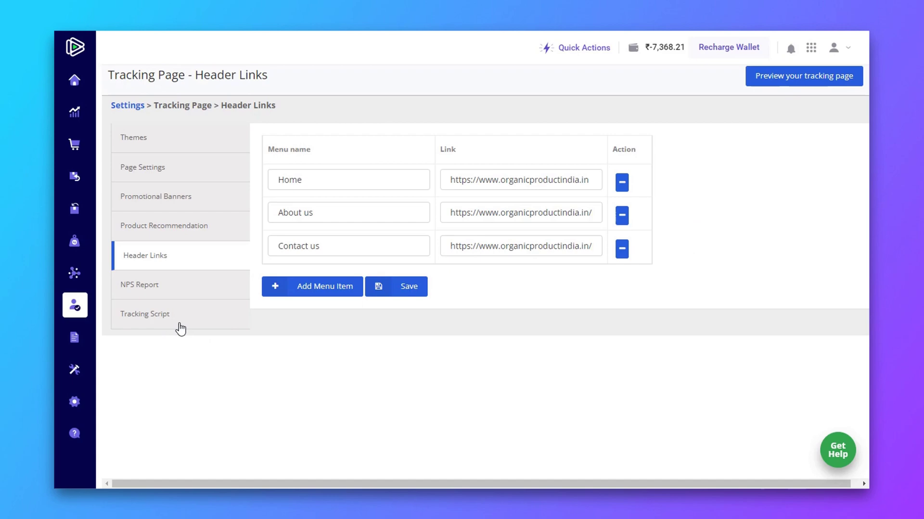
# Step: Set the Tracking Script floating button colour to #246737 and preview the green Track button
pyautogui.click(174, 316)
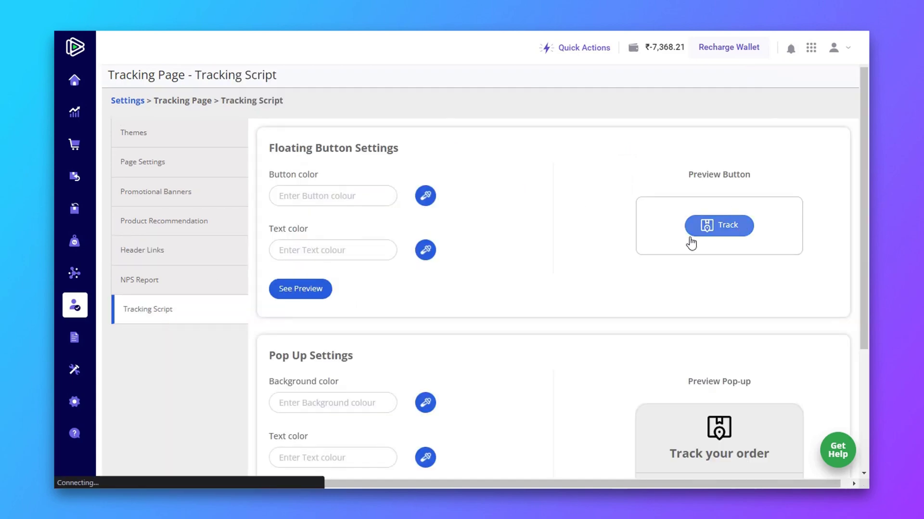
pyautogui.click(338, 198)
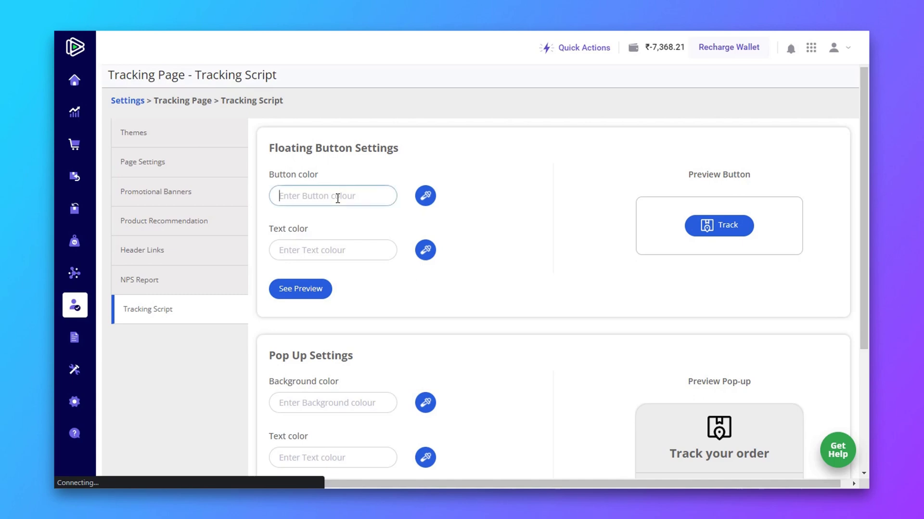
pyautogui.write('246737')
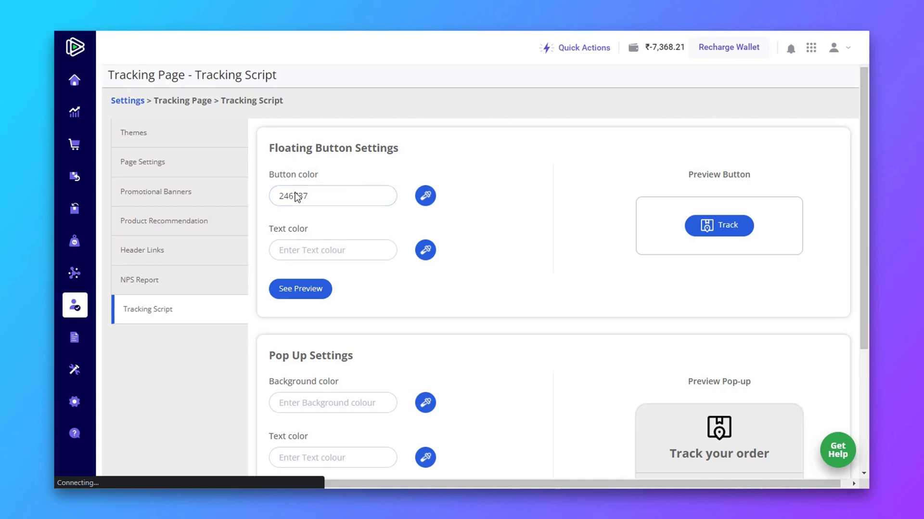
pyautogui.click(279, 196)
pyautogui.write('#')
pyautogui.click(465, 175)
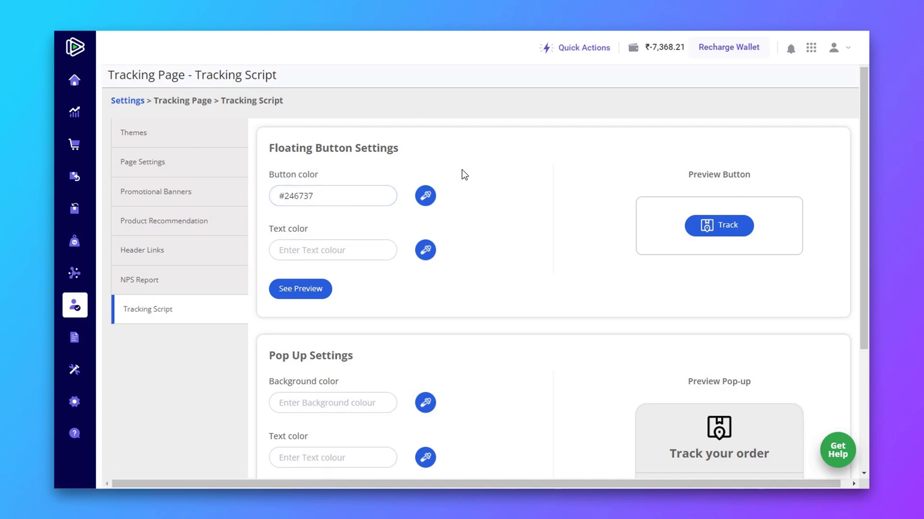
pyautogui.click(303, 291)
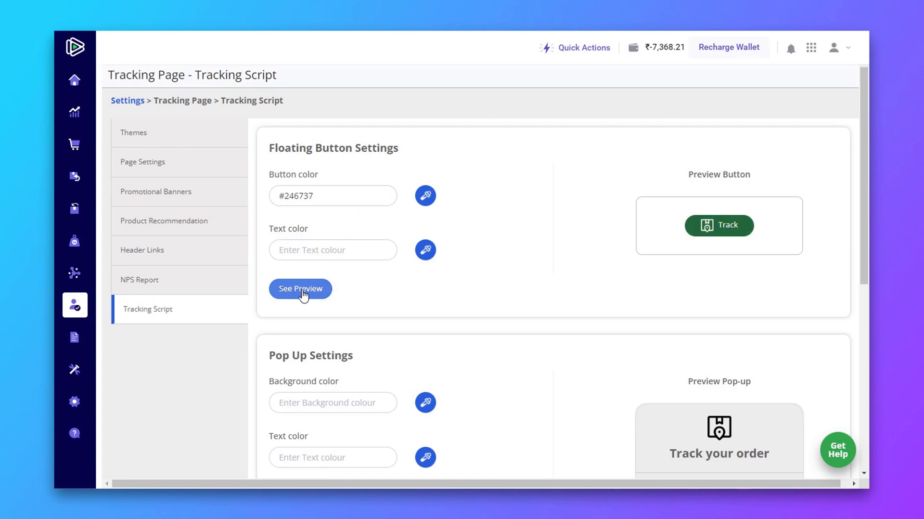
# Step: Set the pop-up tracking form's button colour to #246737 and preview the dark green Submit button
pyautogui.scroll(-5, 452, 245)
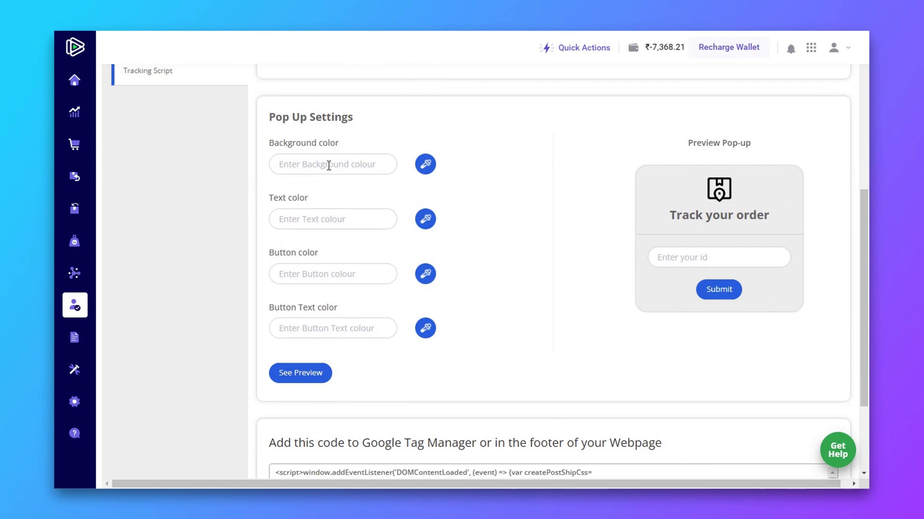
pyautogui.click(306, 279)
pyautogui.write('#')
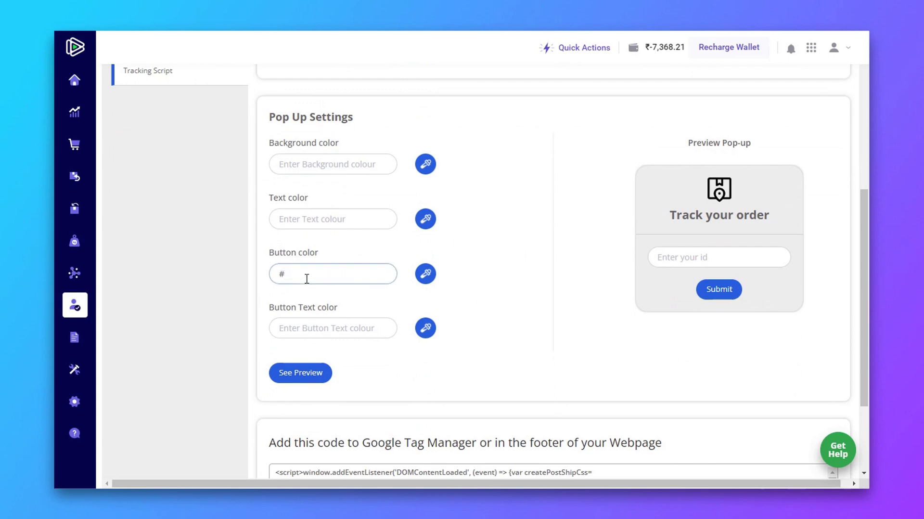
pyautogui.write('246737')
pyautogui.click(306, 379)
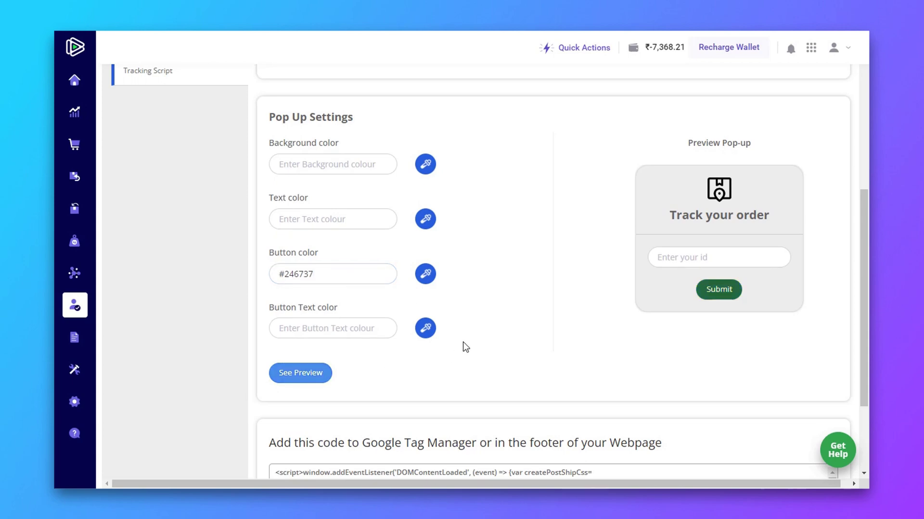
pyautogui.scroll(-3, 466, 347)
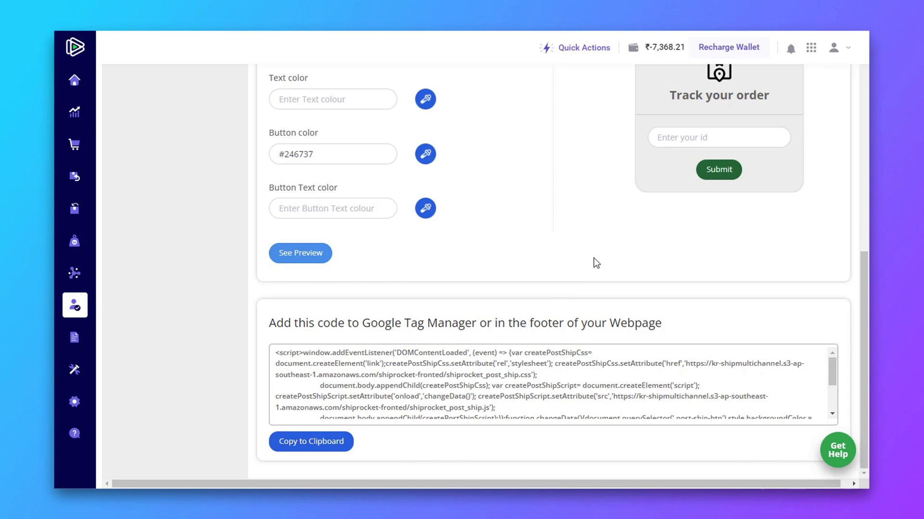
pyautogui.scroll(7, 596, 262)
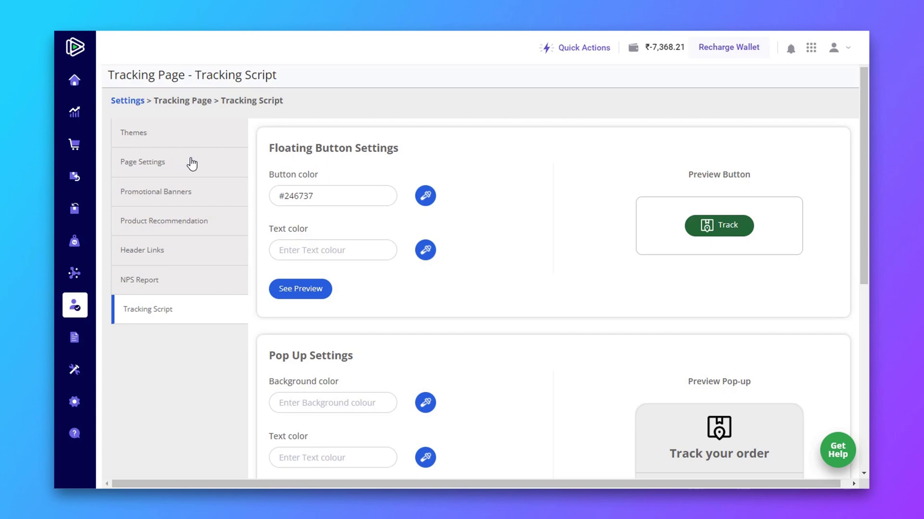
# Step: Go to Page Settings and select the tracking URL organicproductsindia.shiprocket.co
pyautogui.click(191, 164)
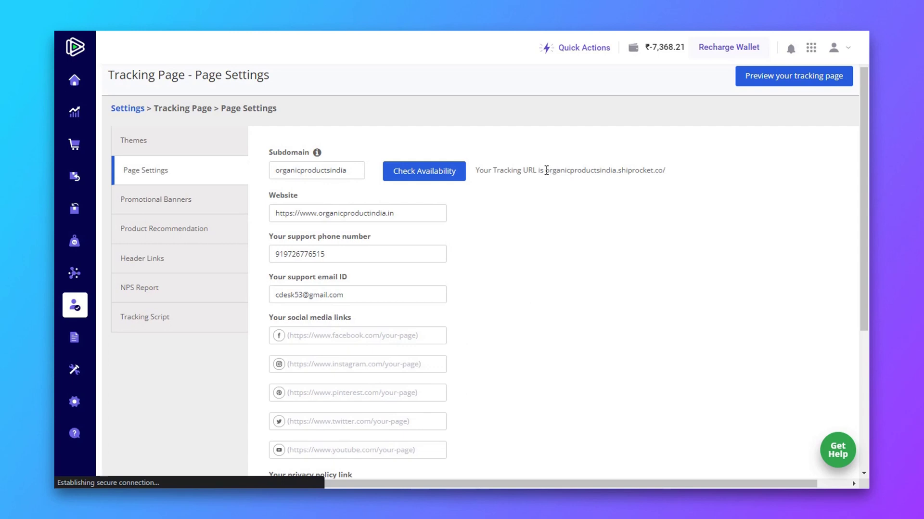
pyautogui.moveTo(599, 172); pyautogui.dragTo(665, 172)
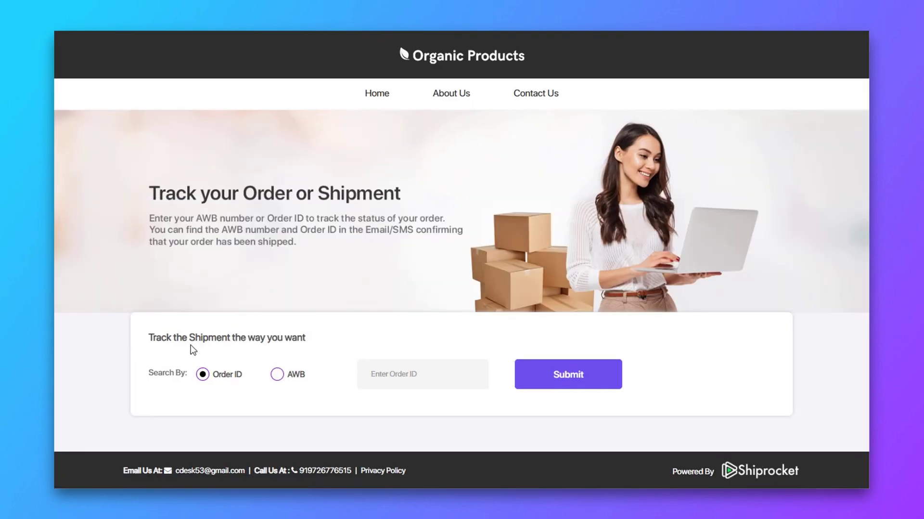
# Step: Enter the order ID in the live Organic Products tracking form and submit it
pyautogui.click(422, 368)
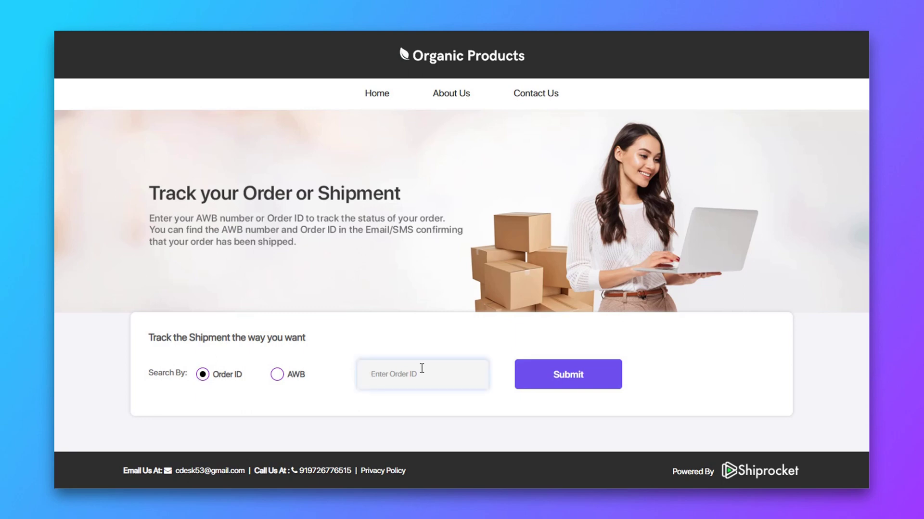
pyautogui.click(532, 374)
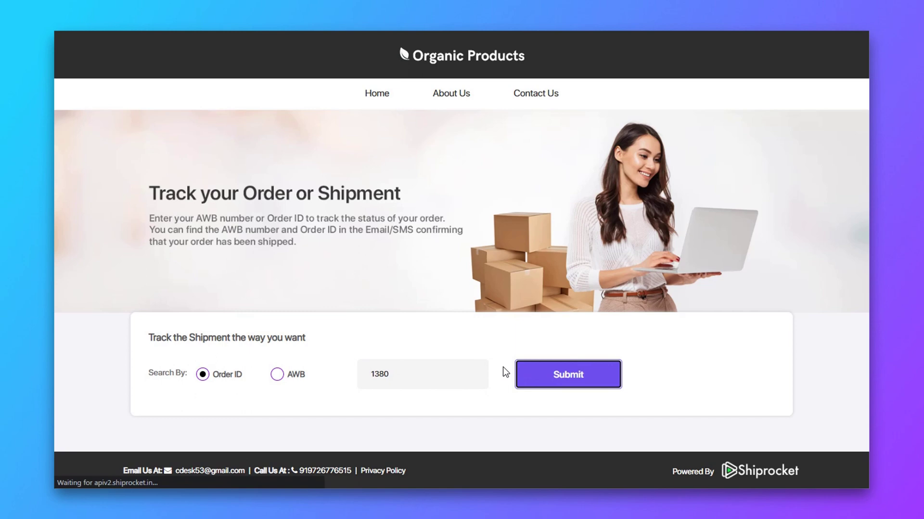